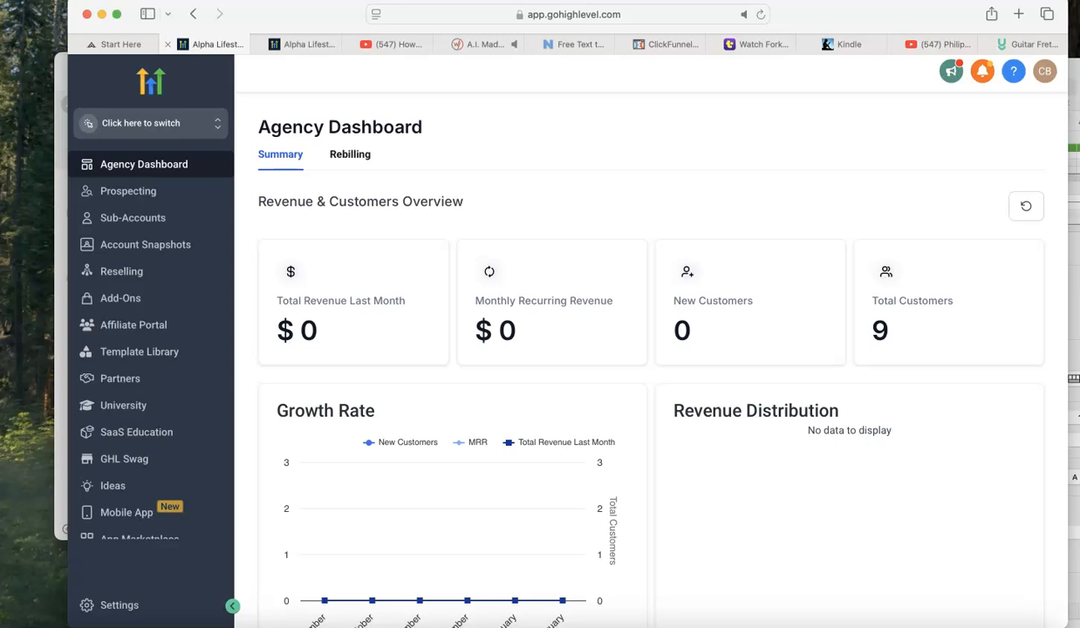
# Switch to the Alpha Lifestyle LLC sub-account, open its automation workflow list and dismiss the integration notice.
pyautogui.click(217, 124)
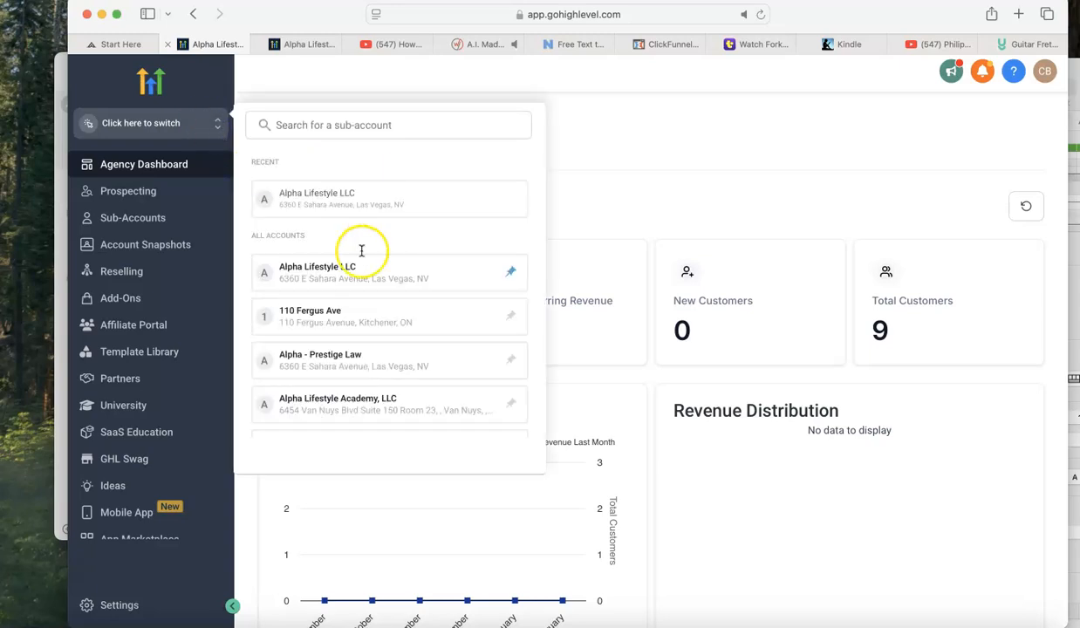
pyautogui.click(393, 206)
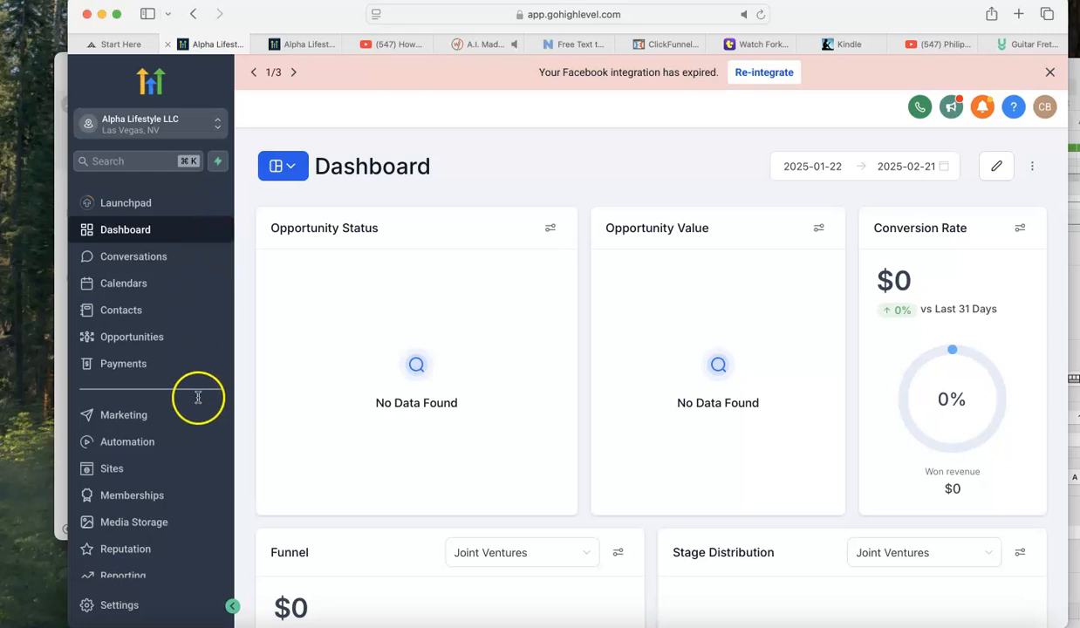
pyautogui.click(116, 445)
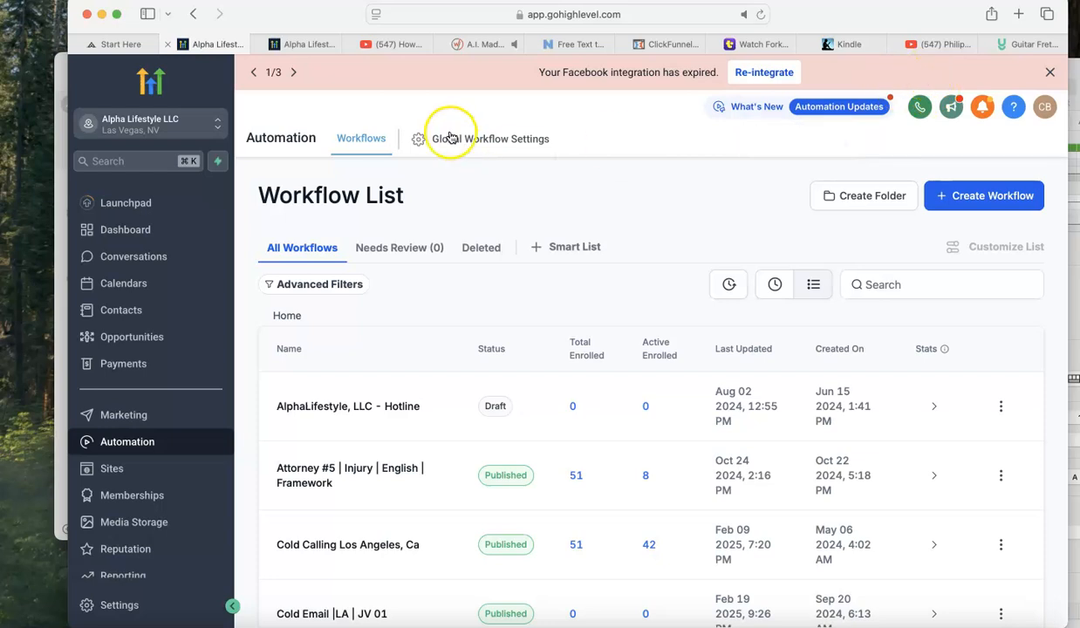
pyautogui.click(1051, 74)
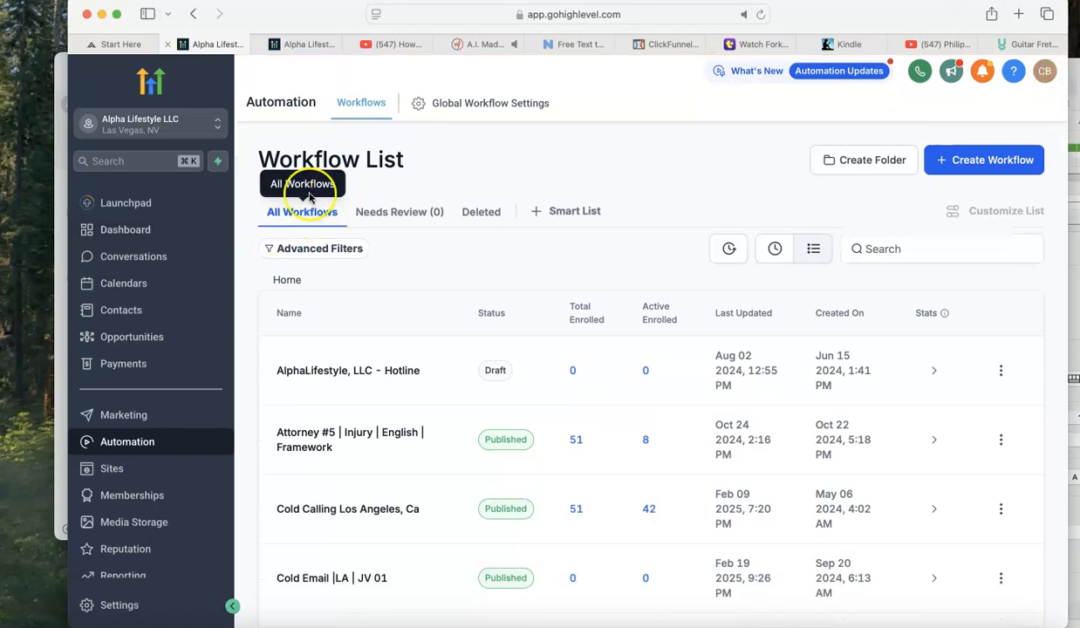
# Duplicate the workflow "Cold Email |LA | JV 01" and name the copy "Cold Email |LA | JV 02".
pyautogui.scroll(-2, 387, 497)
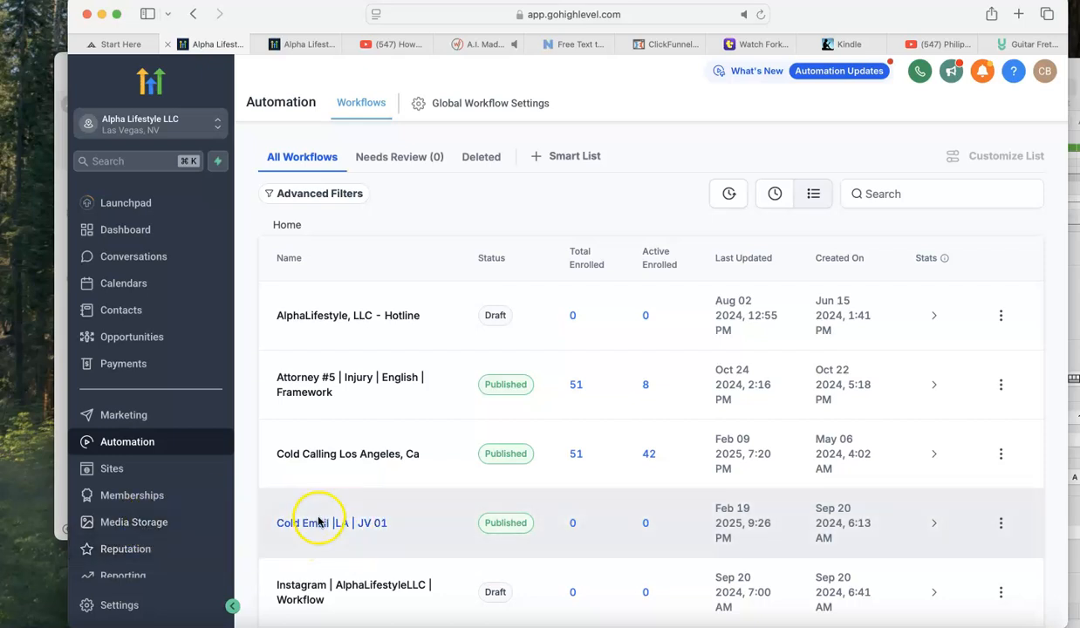
pyautogui.click(1003, 525)
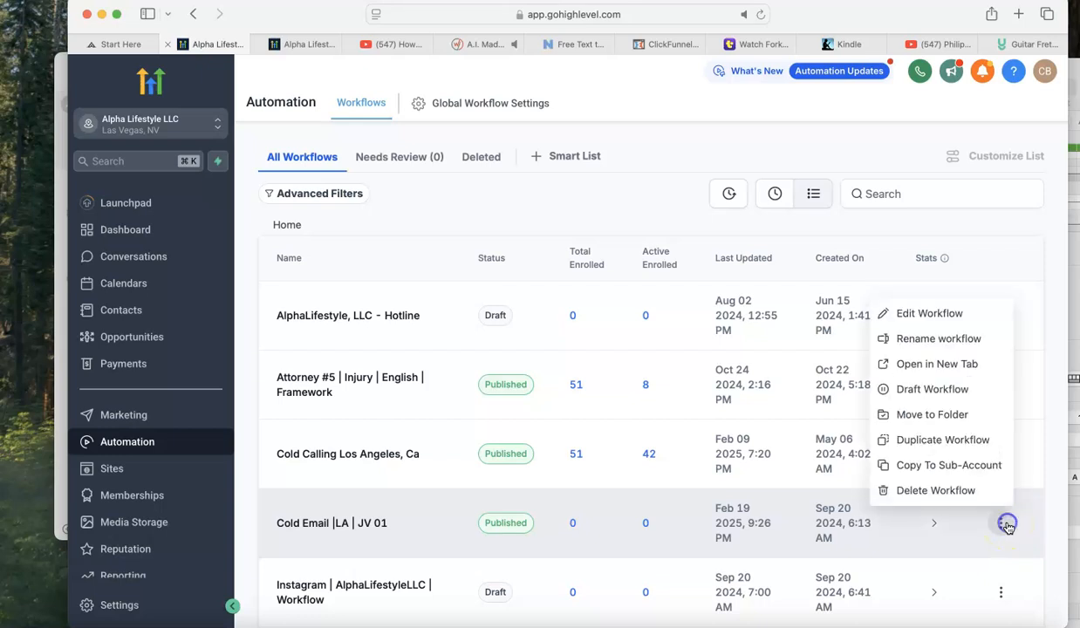
pyautogui.click(965, 439)
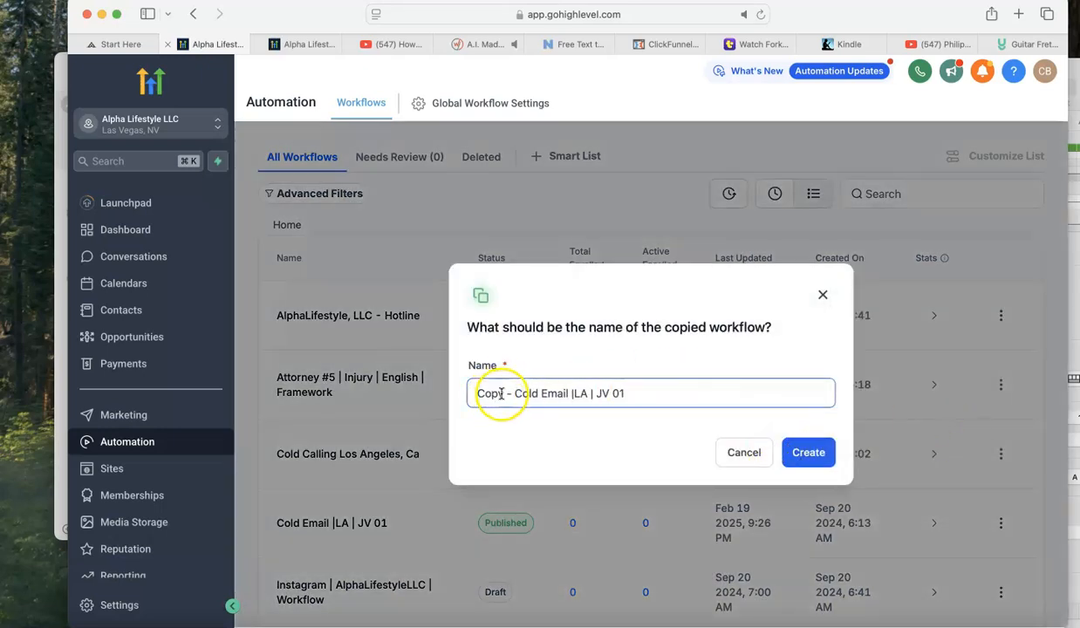
pyautogui.moveTo(514, 393); pyautogui.dragTo(458, 382)
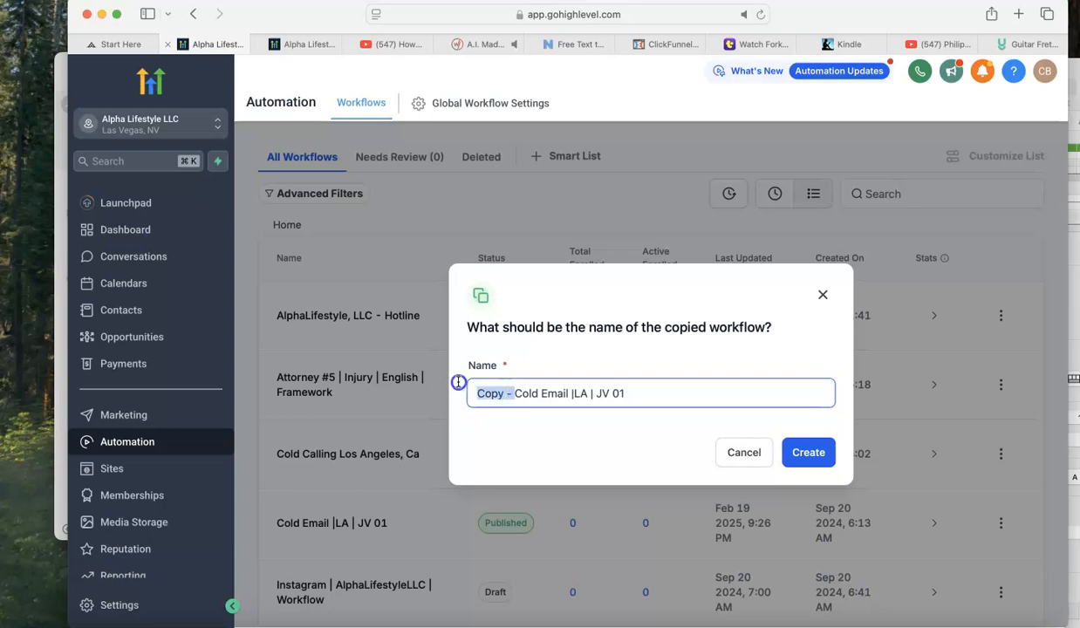
pyautogui.press('BackSpace')
pyautogui.click(601, 391)
pyautogui.press('BackSpace')
pyautogui.write('2')
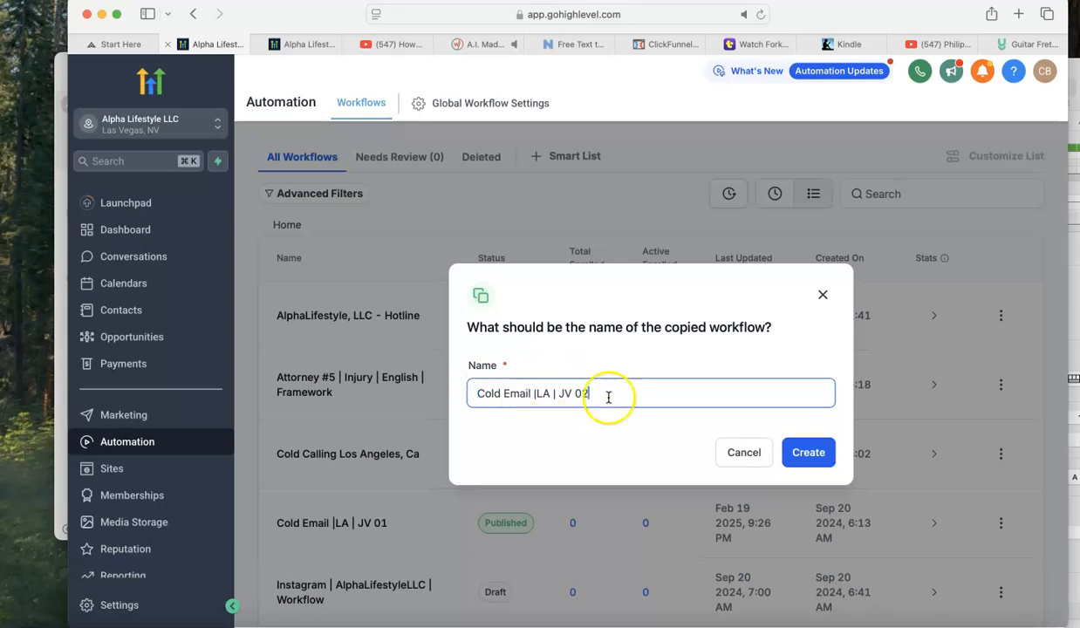
pyautogui.click(810, 453)
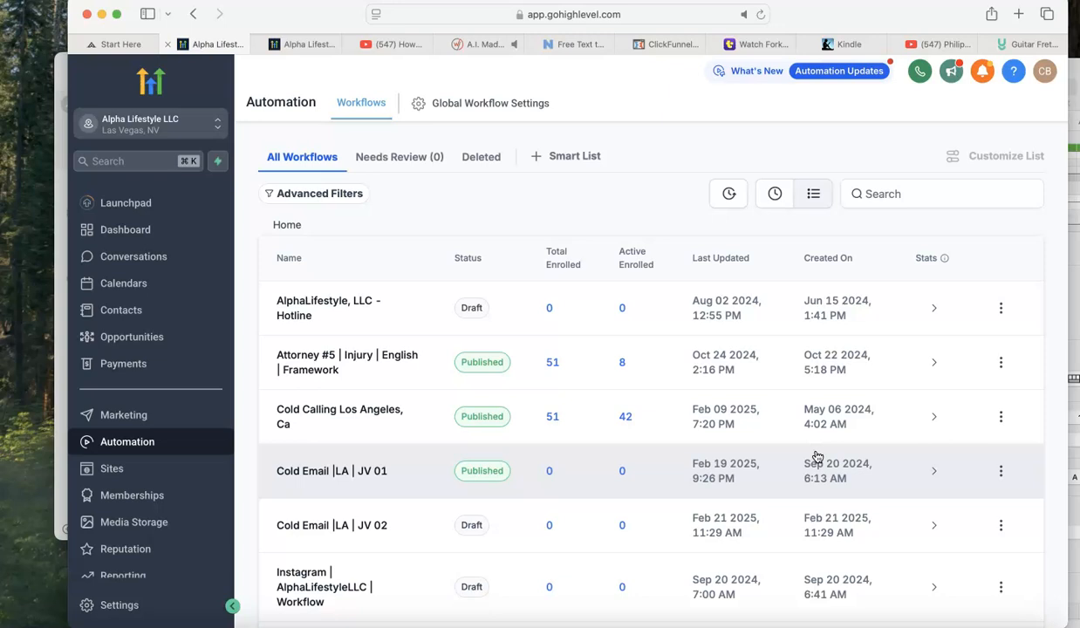
# Open the "Cold Email |LA | JV 02" workflow in the builder with its branching structure shown at 33%.
pyautogui.click(357, 528)
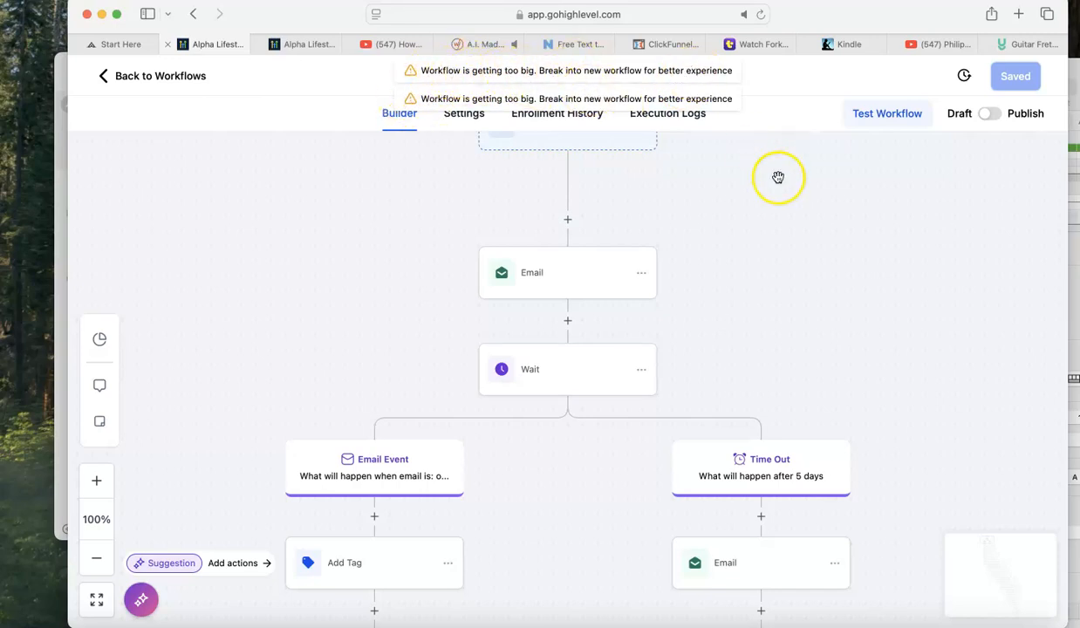
pyautogui.click(762, 258)
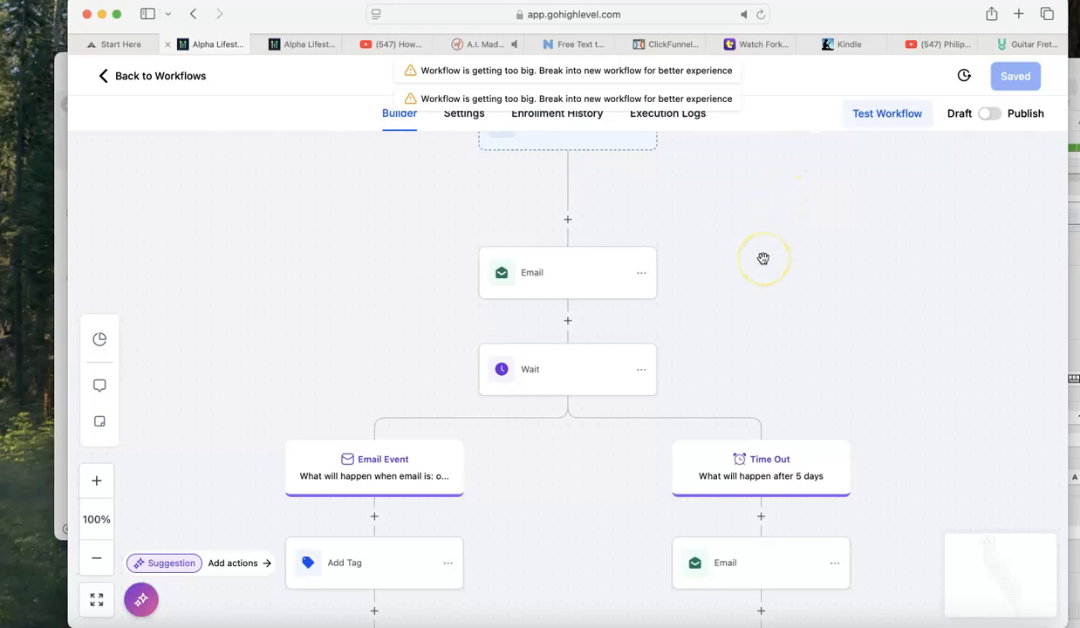
pyautogui.scroll(-5, 762, 258)
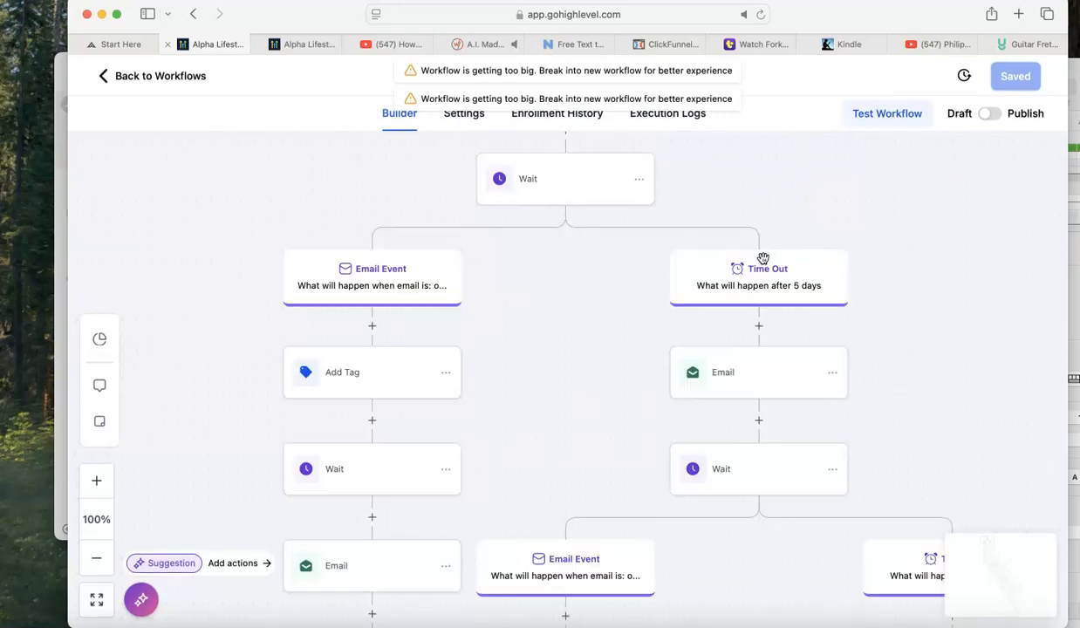
pyautogui.click(98, 556)
pyautogui.click(98, 557)
pyautogui.click(97, 556)
pyautogui.click(99, 555)
pyautogui.click(99, 557)
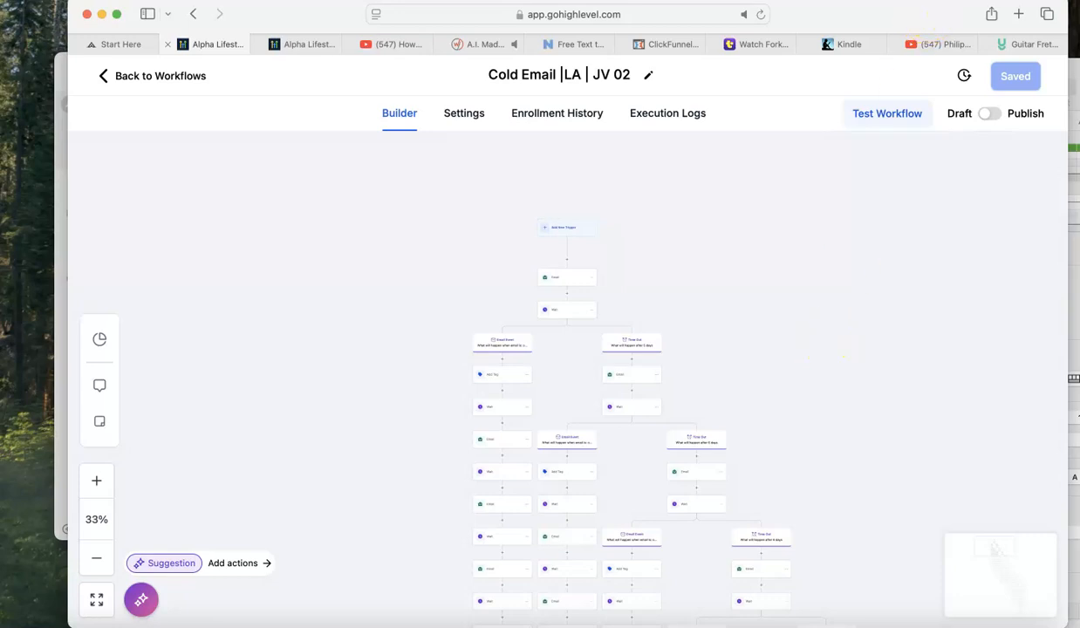
# Switch to the domain roll-out spreadsheet in Numbers, copy the sender email address in cell A5, and return to the workflow.
pyautogui.click(1074, 109)
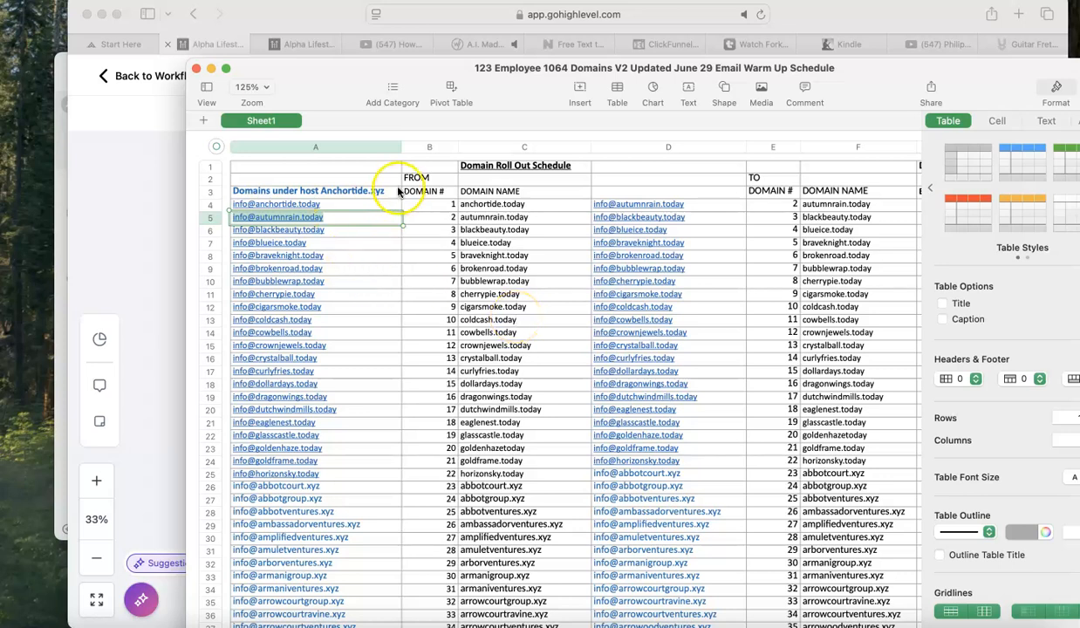
pyautogui.click(326, 213)
pyautogui.moveTo(326, 213); pyautogui.dragTo(227, 214)
pyautogui.click(116, 193)
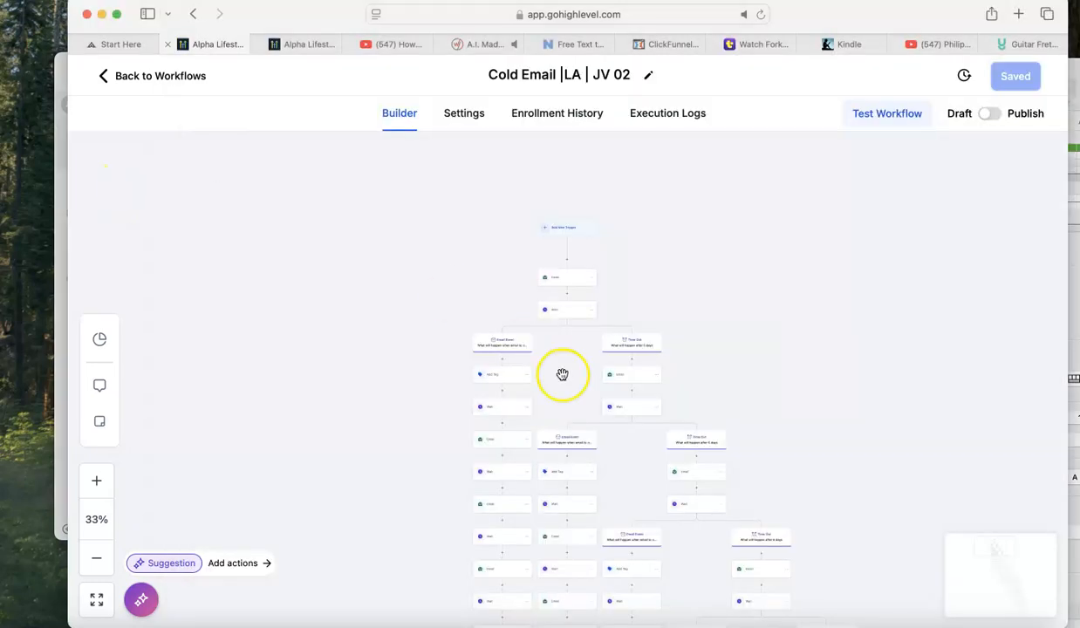
# Replace the From Email of the workflow's first Email action with the address copied from the spreadsheet.
pyautogui.click(568, 278)
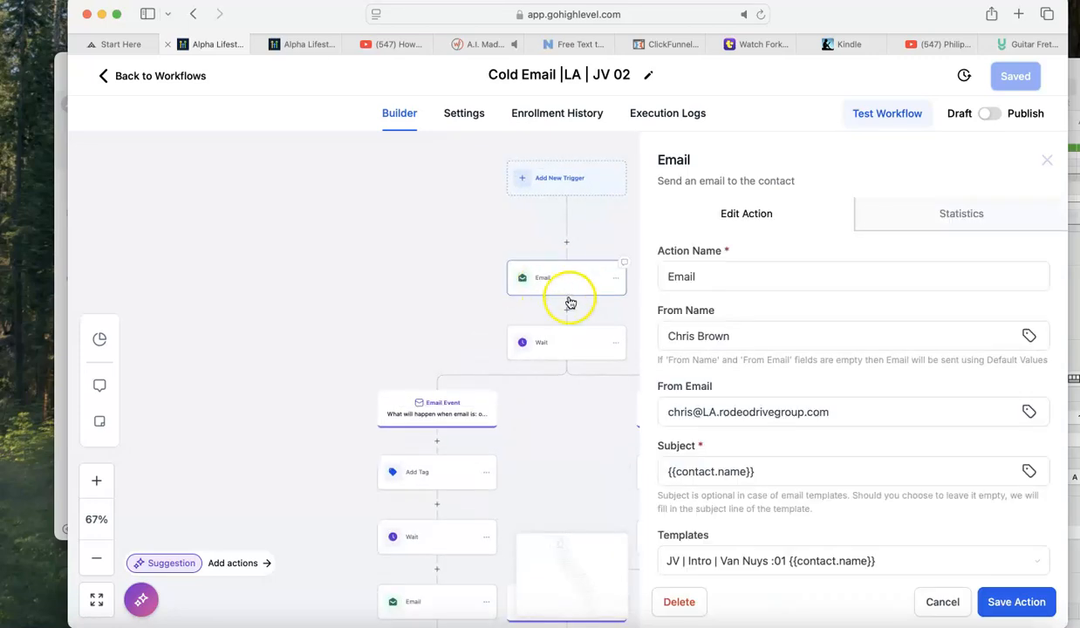
pyautogui.click(716, 338)
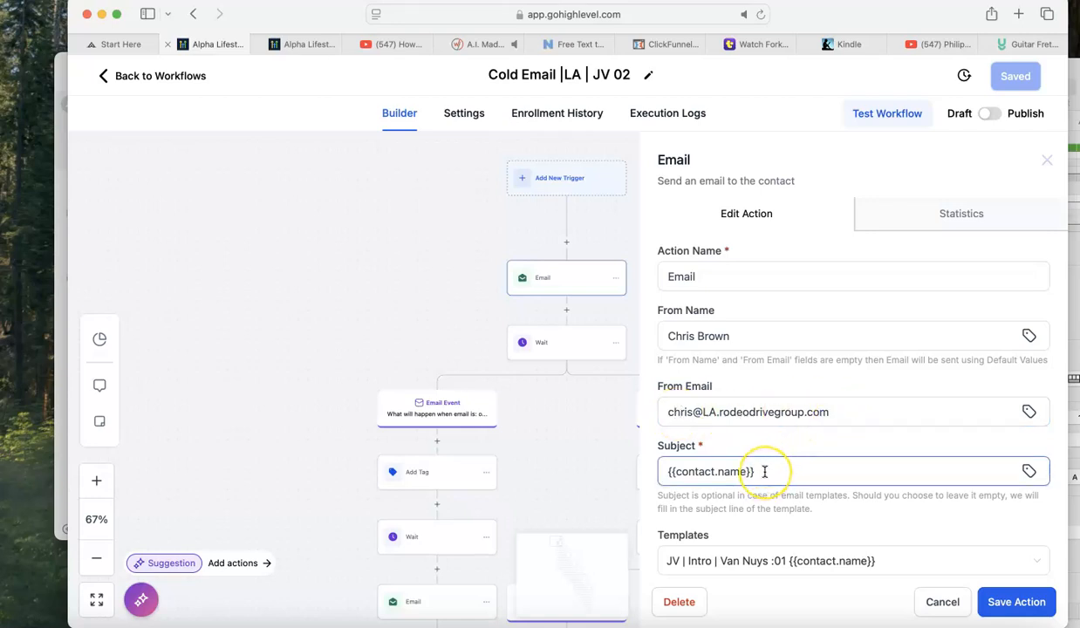
pyautogui.scroll(-5, 764, 471)
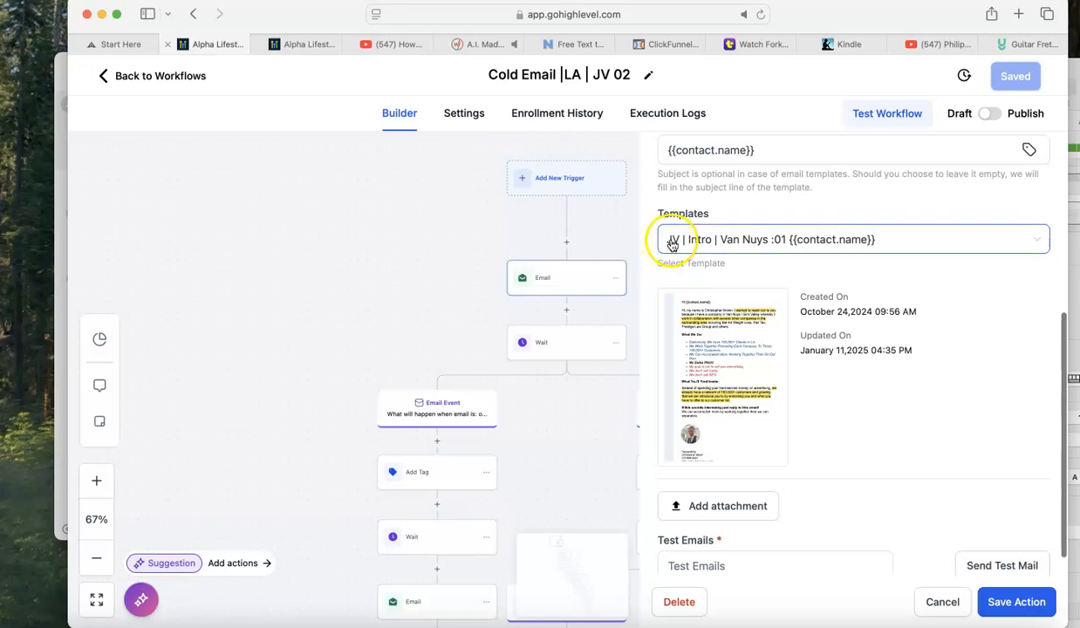
pyautogui.moveTo(724, 365)
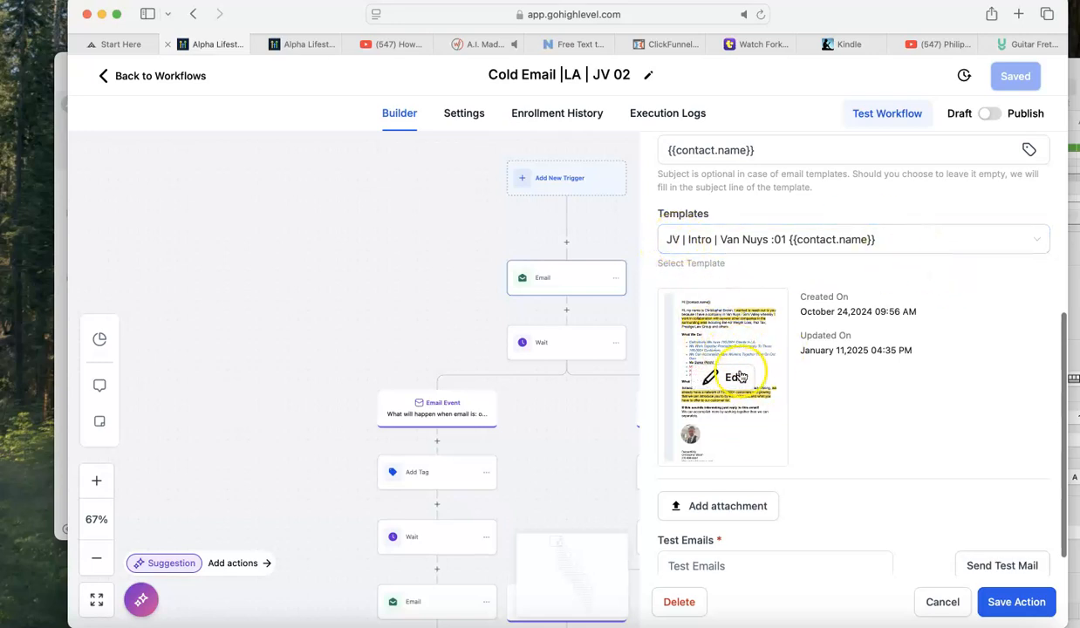
pyautogui.scroll(5, 737, 377)
pyautogui.click(748, 372)
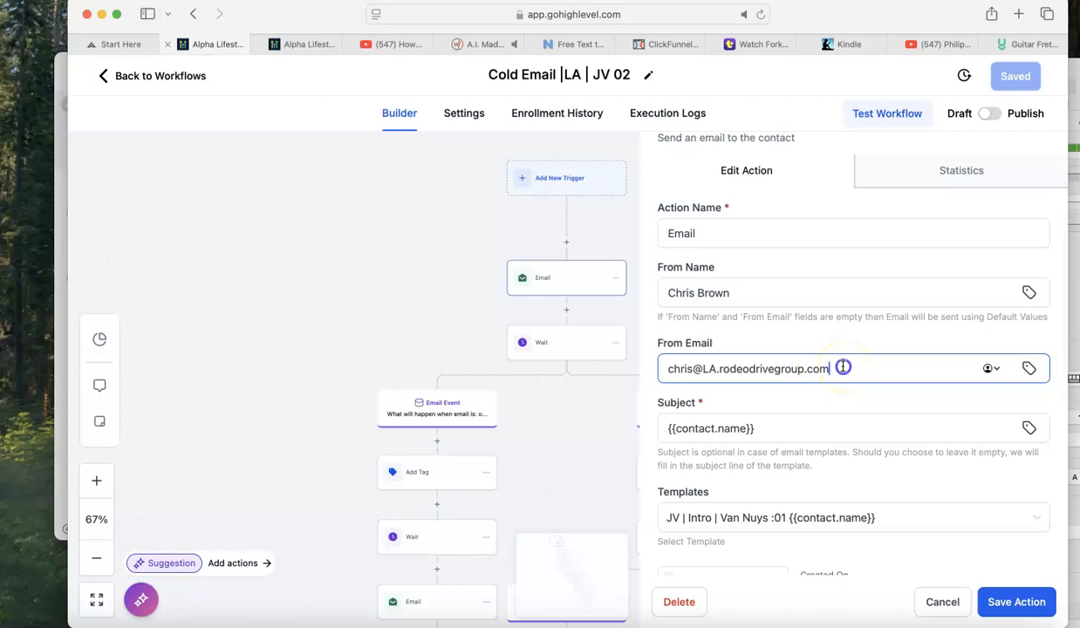
pyautogui.moveTo(842, 367); pyautogui.dragTo(671, 366)
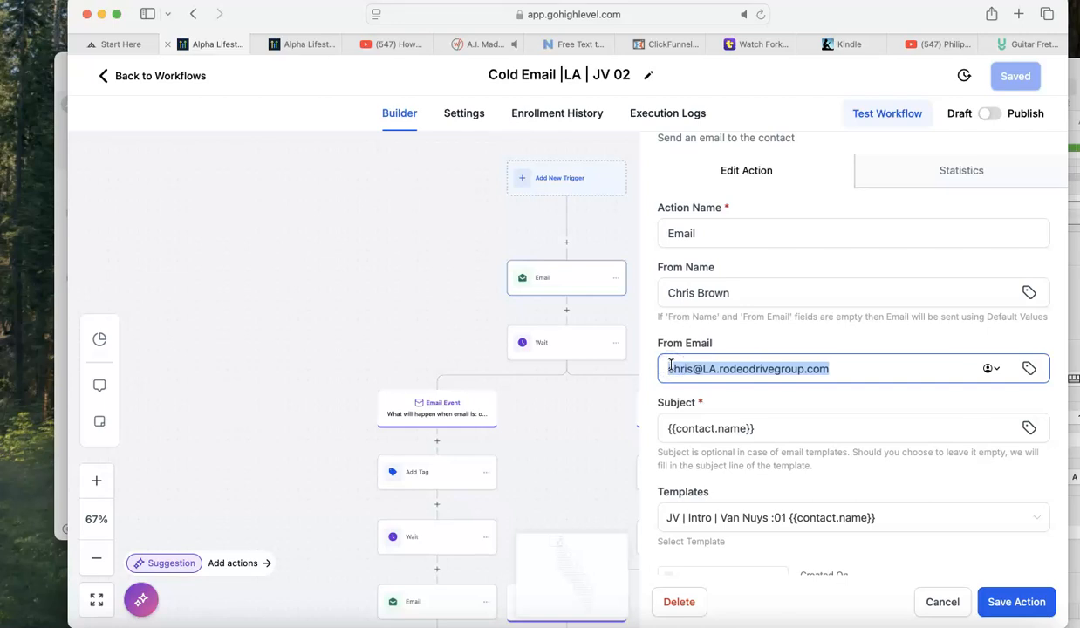
pyautogui.press('super+v')
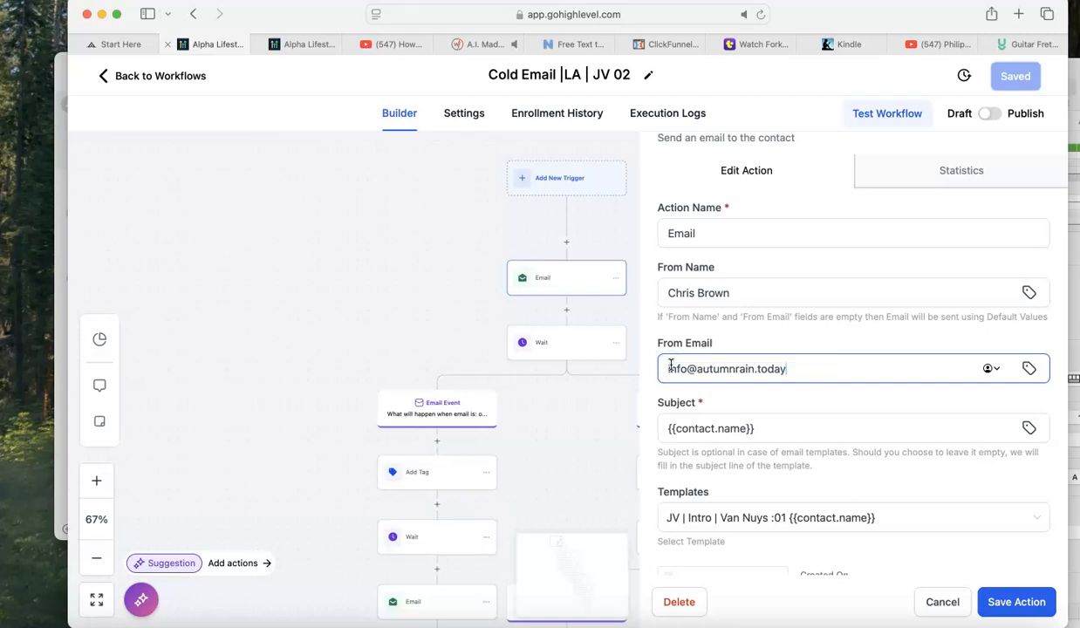
# Insert the subdomain "la." directly after the @ in the first Email action's From Email and save the action.
pyautogui.moveTo(671, 366); pyautogui.dragTo(707, 368)
pyautogui.click(698, 368)
pyautogui.write('la.')
pyautogui.press('BackSpace')
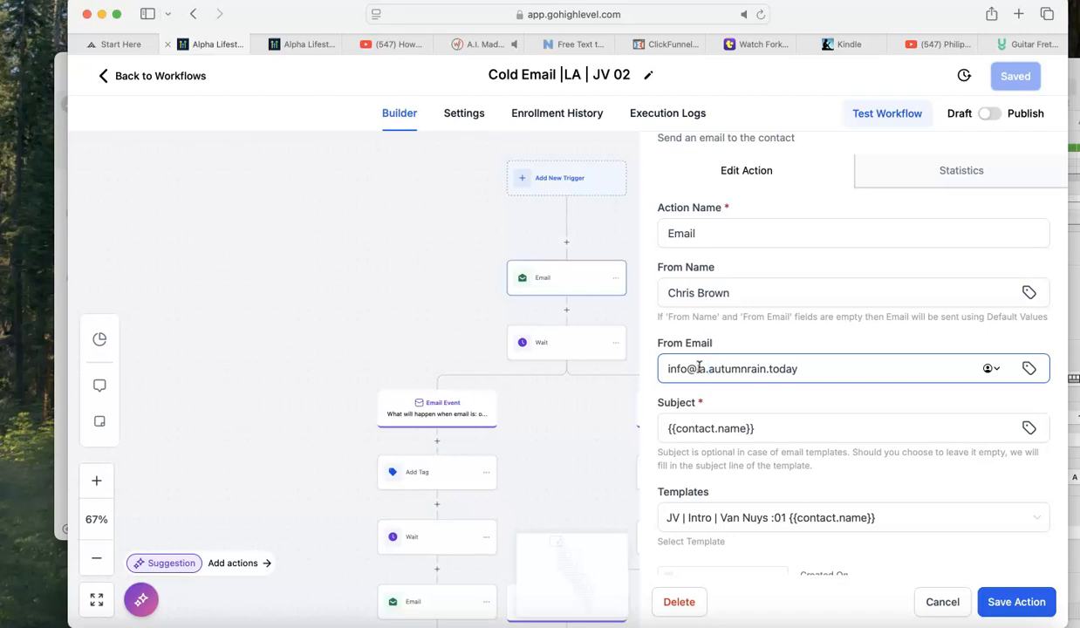
pyautogui.moveTo(810, 367); pyautogui.dragTo(768, 367)
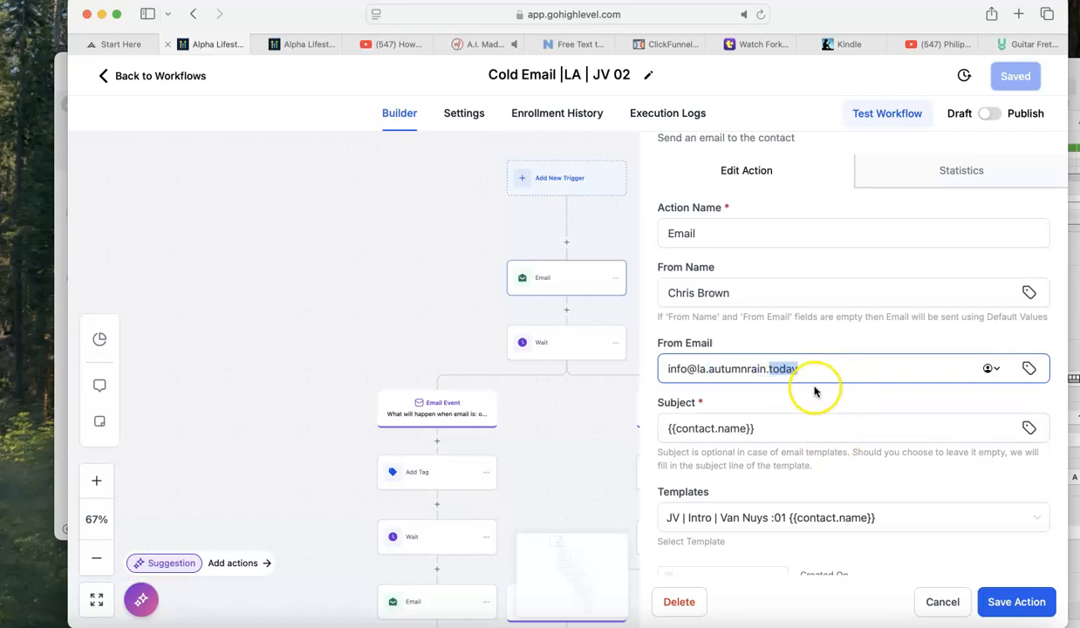
pyautogui.tripleClick(707, 357)
pyautogui.press('super+c')
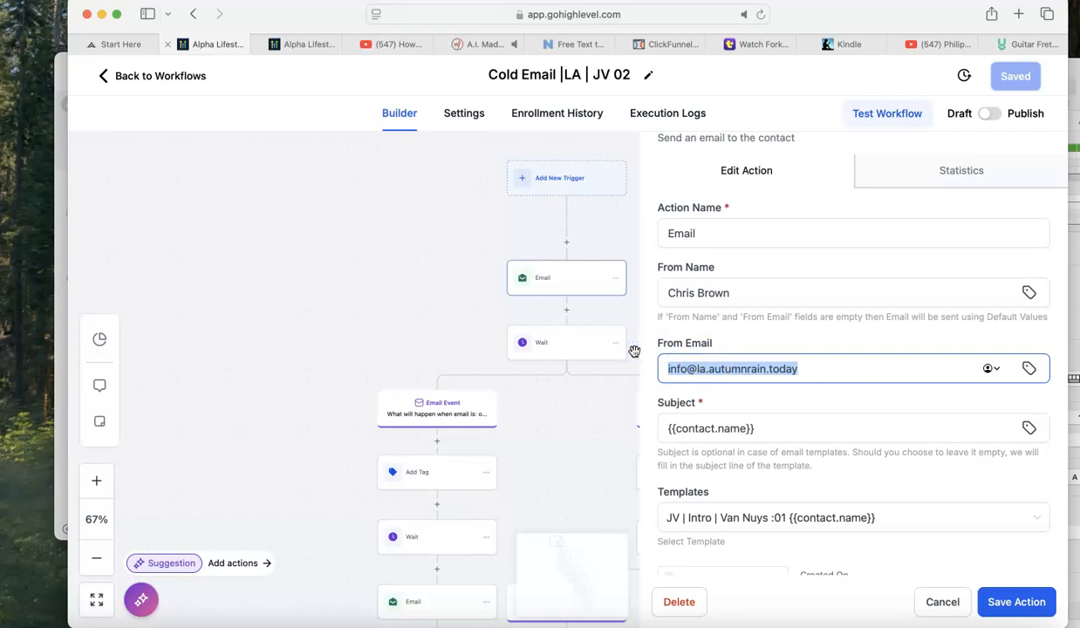
pyautogui.click(1017, 601)
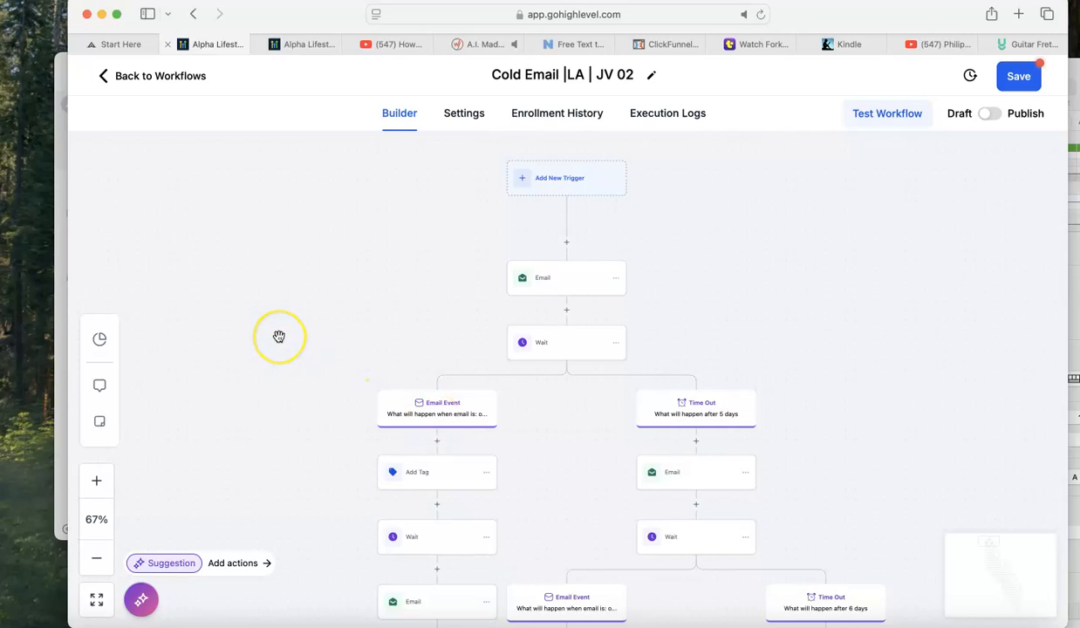
# Examine the Email Event and Time Out branches throughout the workflow to locate the remaining Email actions.
pyautogui.scroll(-5, 279, 336)
pyautogui.scroll(-1, 278, 335)
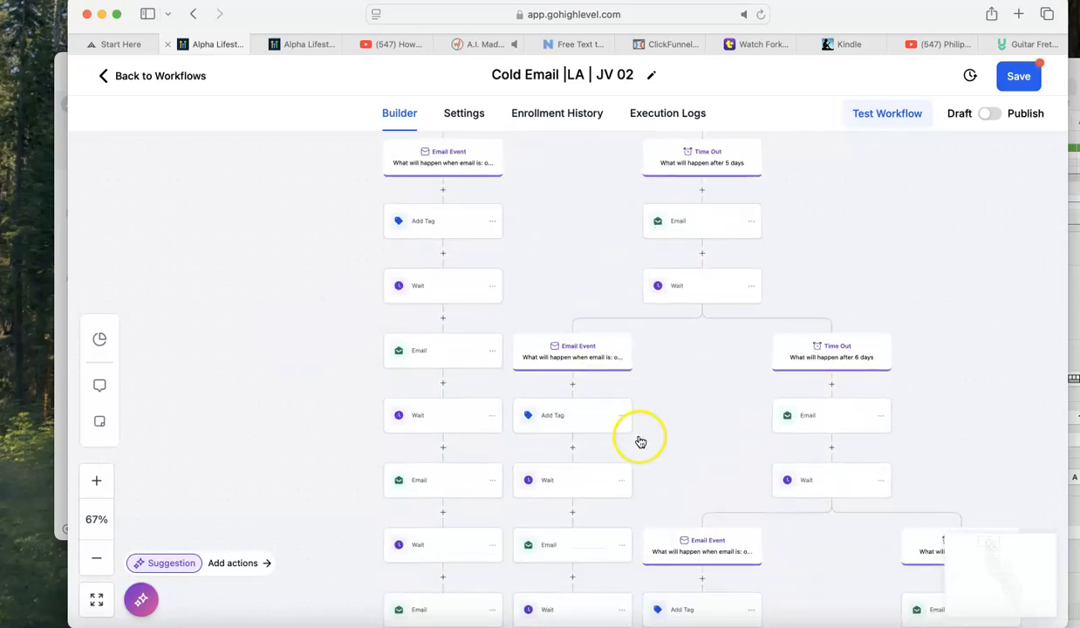
pyautogui.scroll(-5, 638, 439)
pyautogui.scroll(-5, 639, 438)
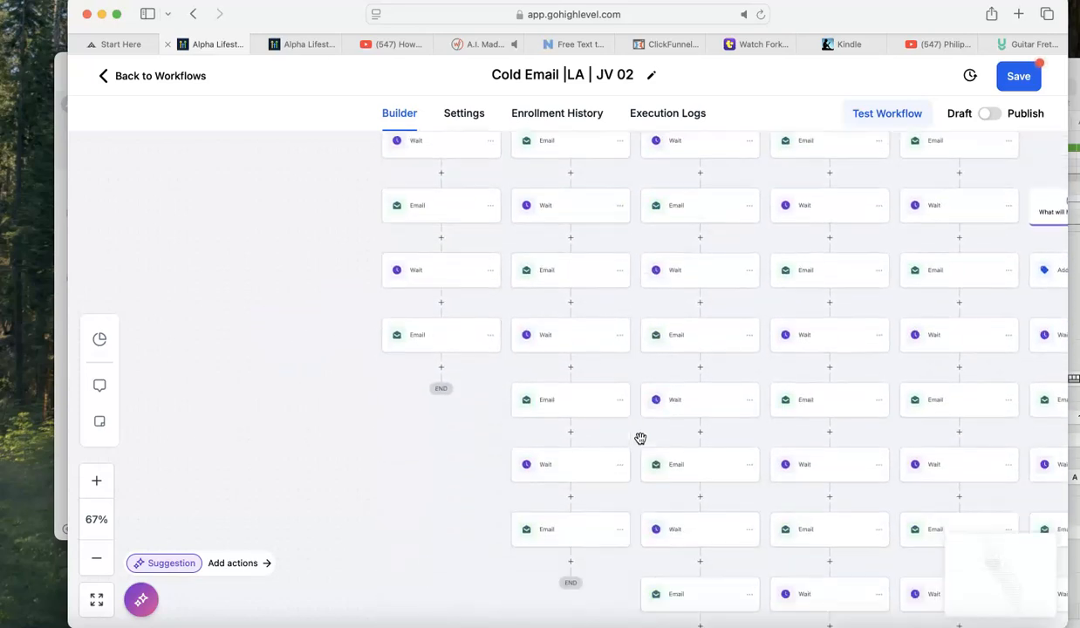
pyautogui.click(97, 560)
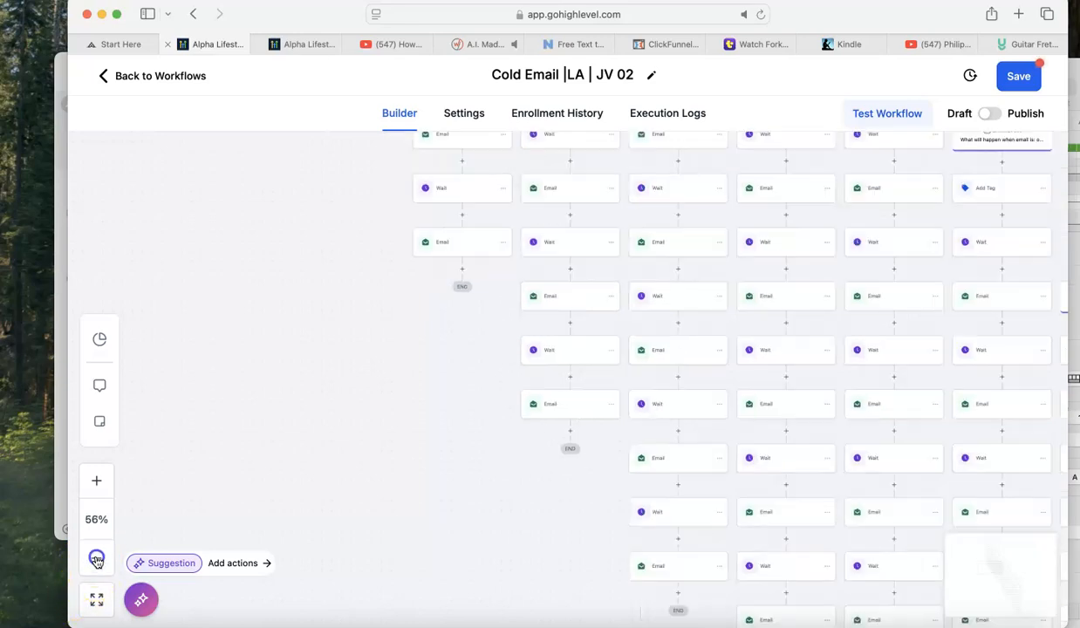
pyautogui.click(97, 560)
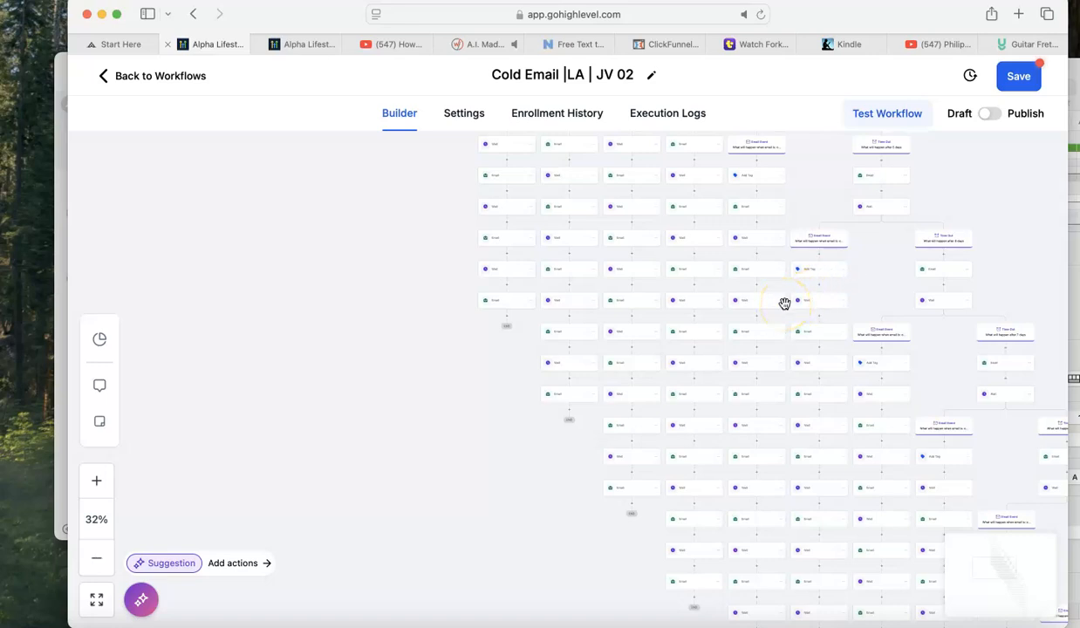
pyautogui.scroll(-2, 784, 302)
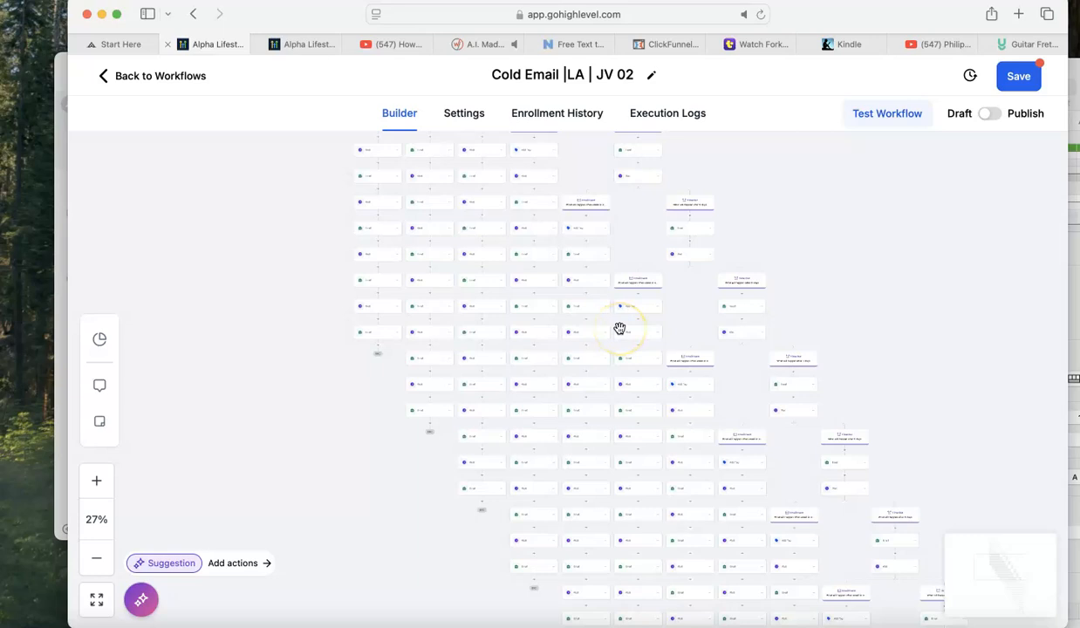
pyautogui.scroll(3, 524, 259)
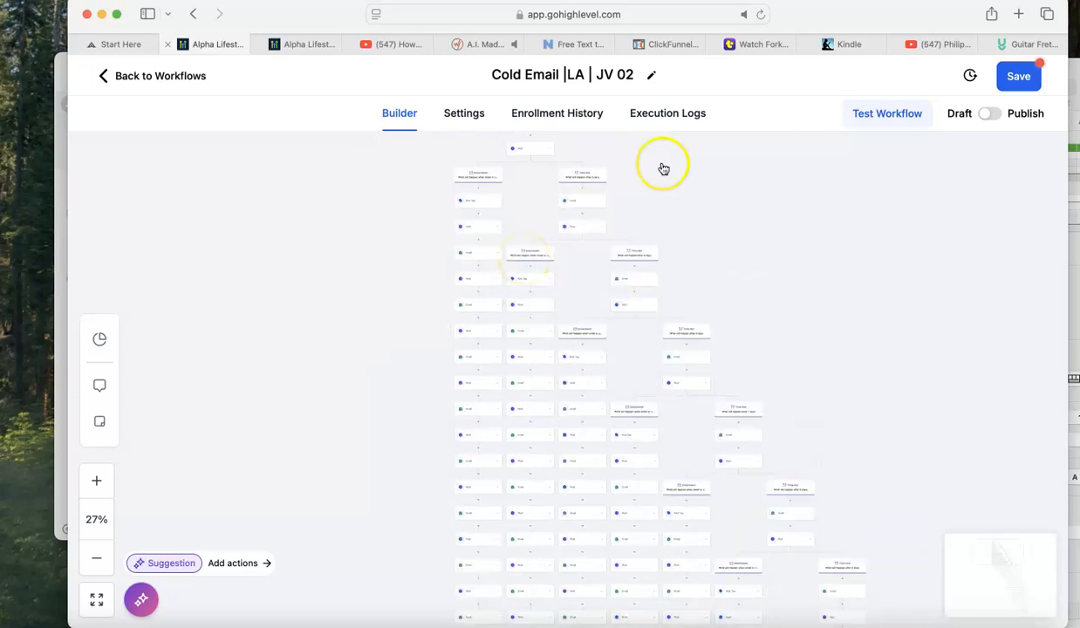
pyautogui.scroll(1, 662, 168)
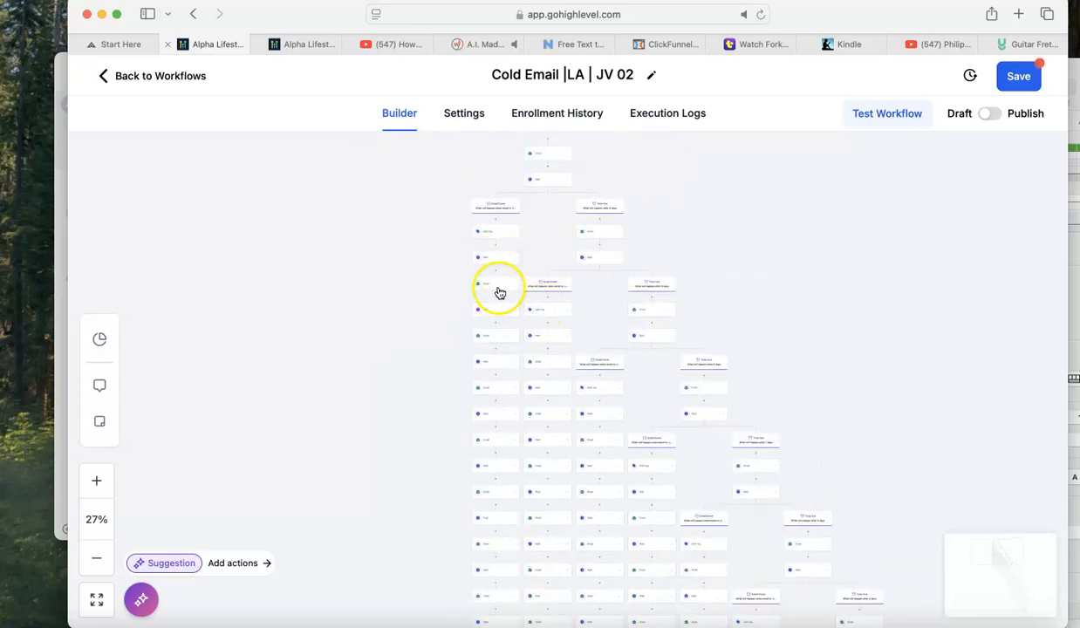
# Replace the From Email of the first Email action in the first Email Event branch with the copied la. subdomain sender address and save the action.
pyautogui.click(494, 286)
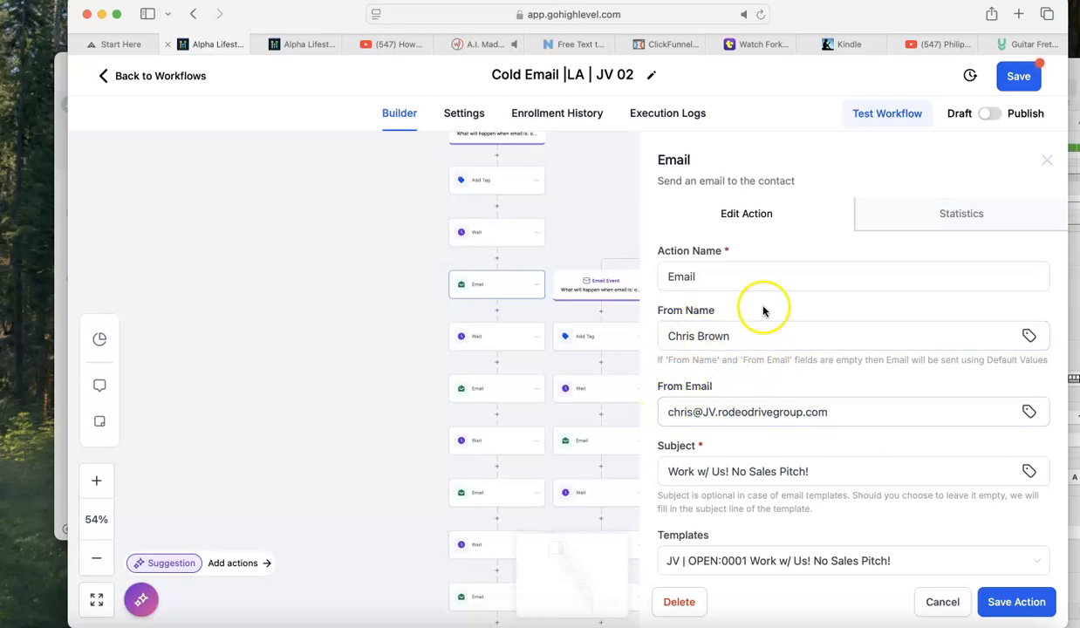
pyautogui.click(667, 412)
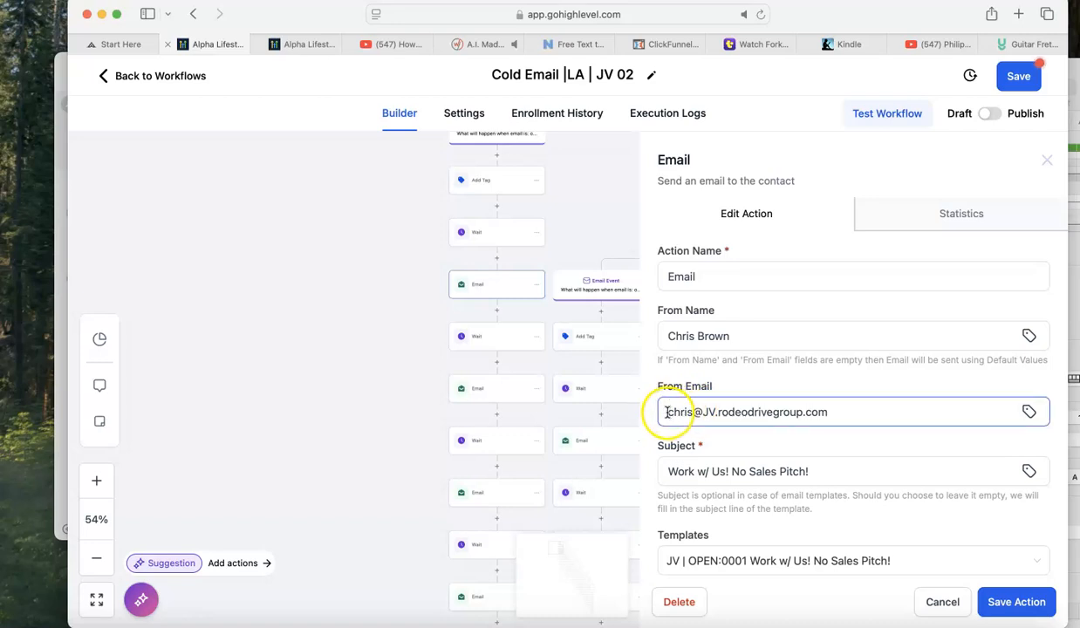
pyautogui.tripleClick(667, 411)
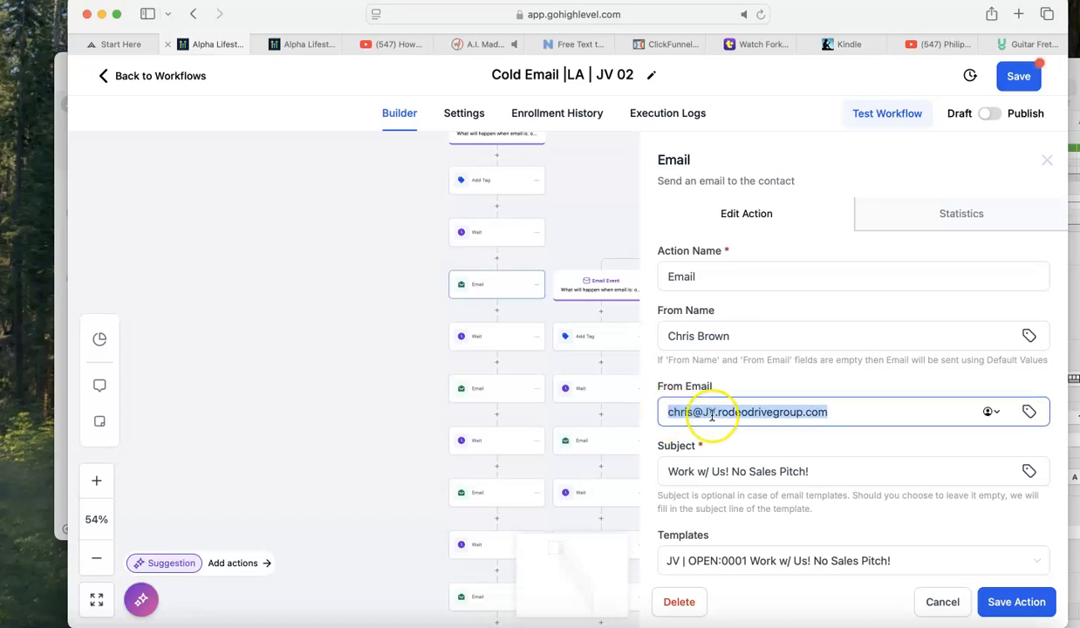
pyautogui.click(707, 412)
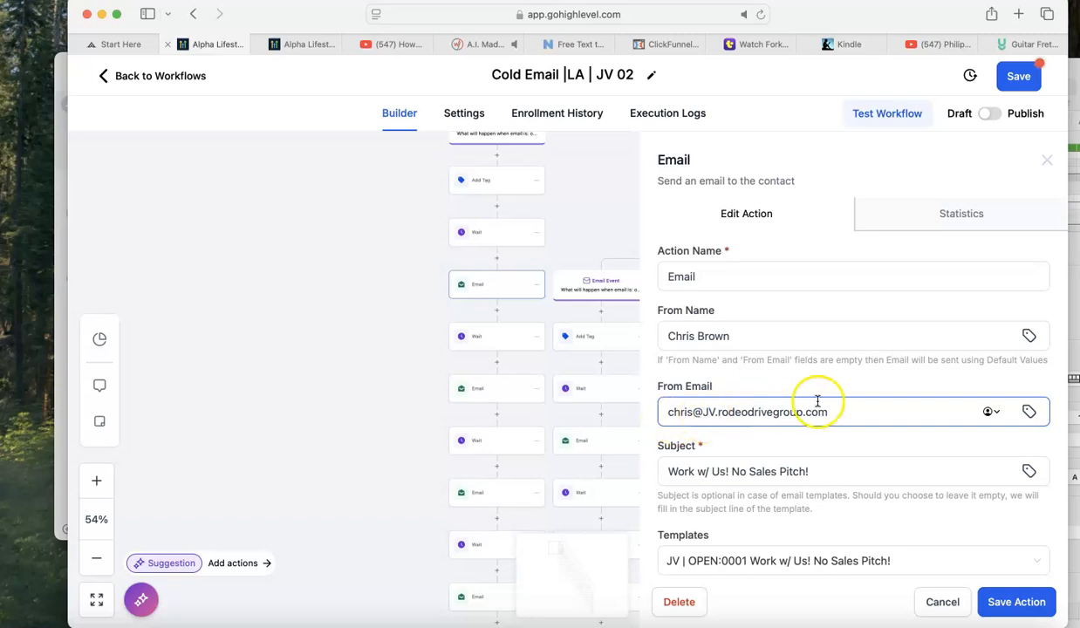
pyautogui.moveTo(841, 412); pyautogui.dragTo(656, 381)
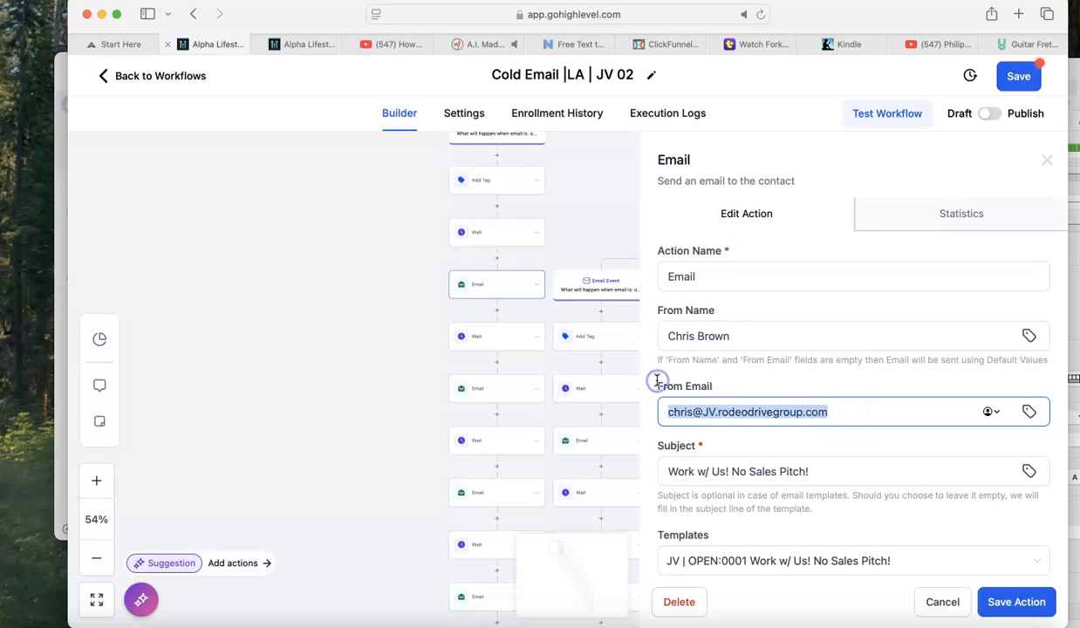
pyautogui.press('super+v')
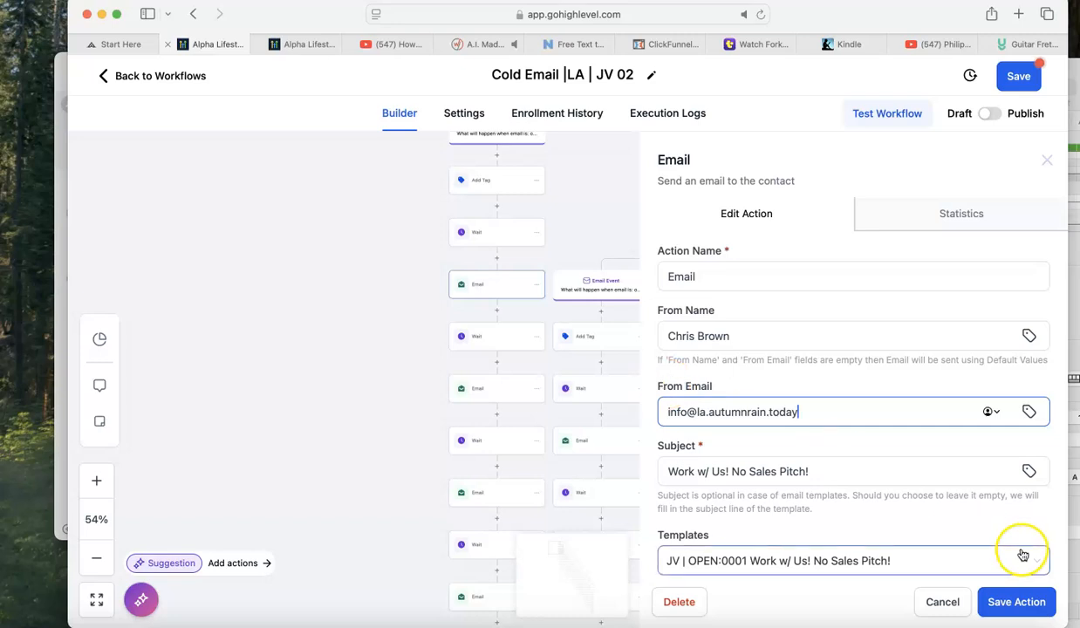
pyautogui.click(1014, 602)
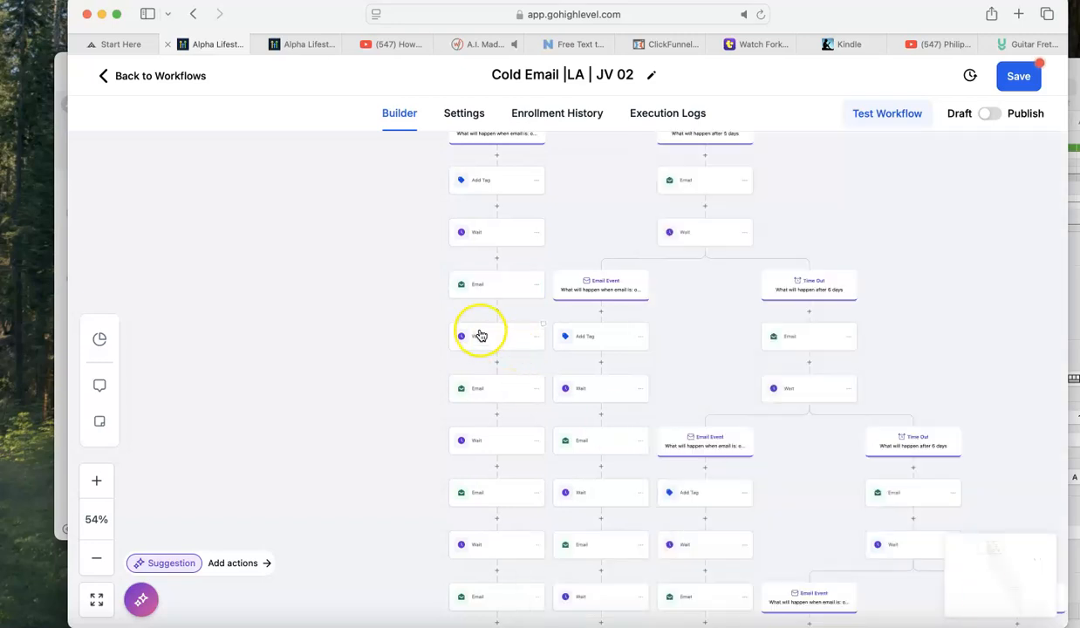
# Set the From Email of the second Email action in the first Email Event branch to the same copied sender address and save the action.
pyautogui.click(491, 386)
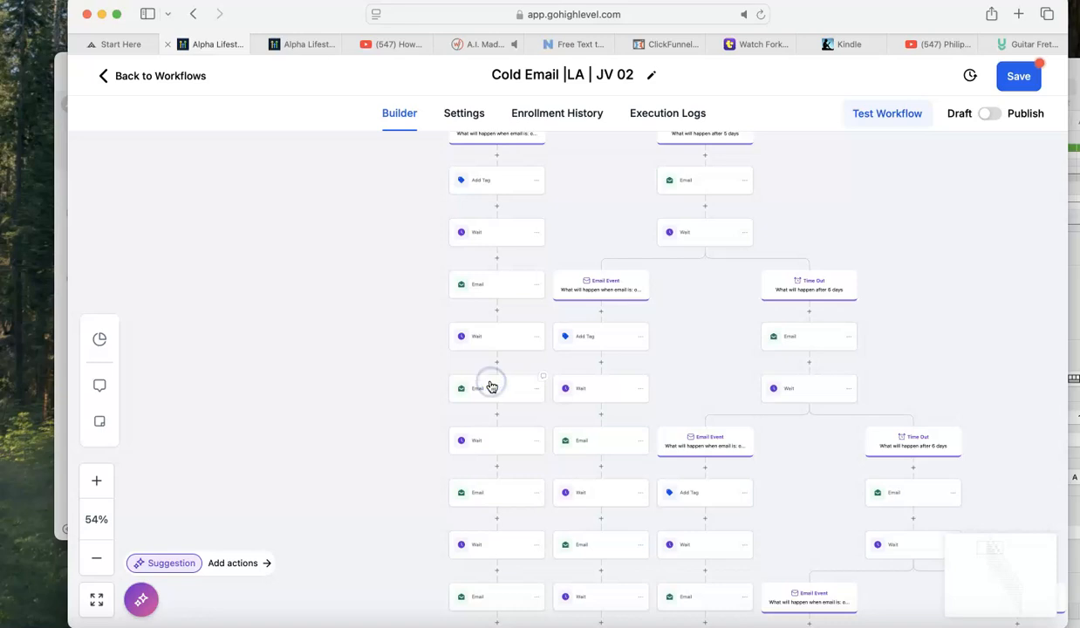
pyautogui.click(827, 410)
pyautogui.moveTo(831, 411); pyautogui.dragTo(666, 399)
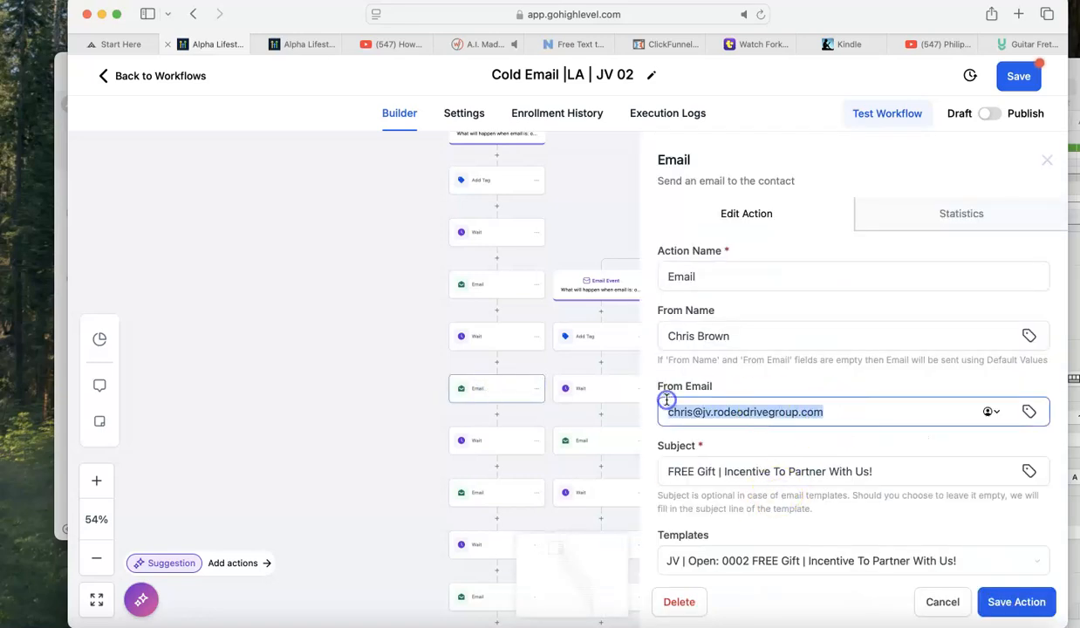
pyautogui.press('super+v')
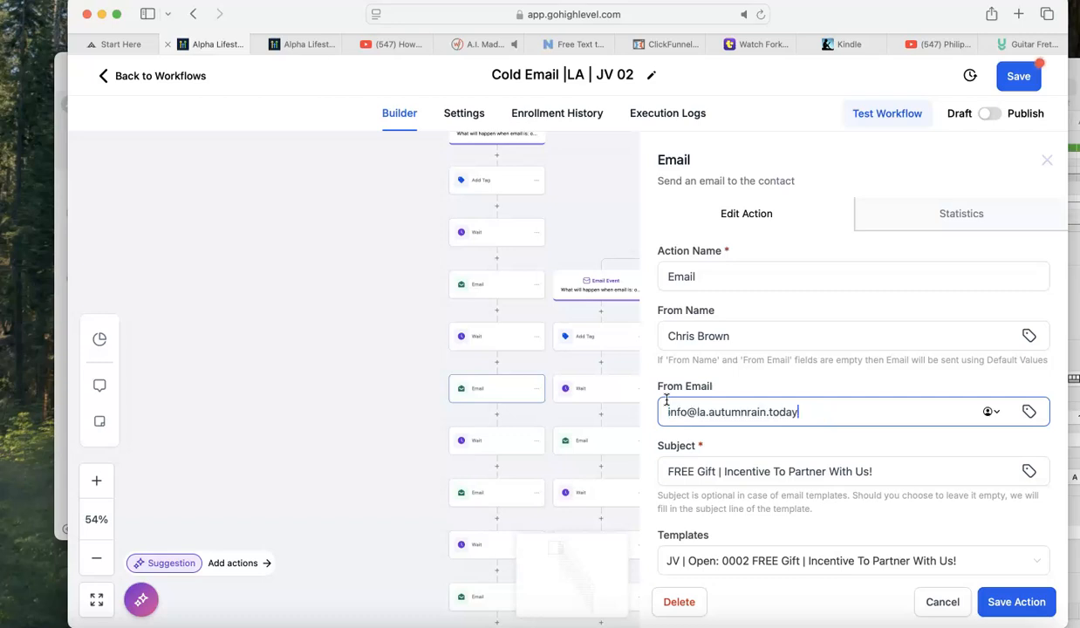
pyautogui.click(1005, 605)
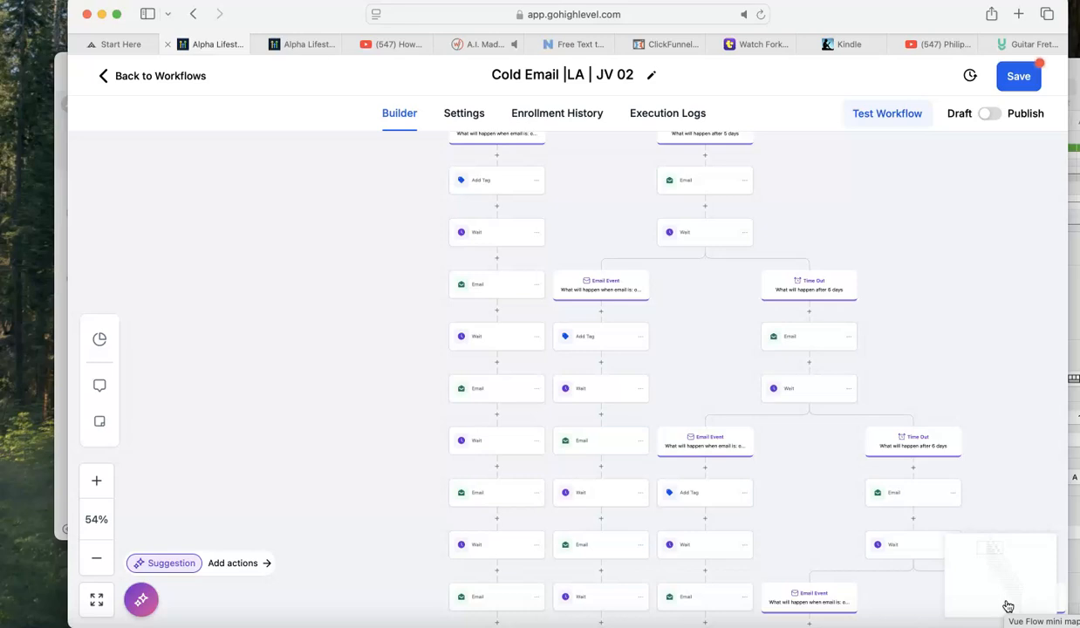
# Save the Cold Email |LA | JV 02 workflow with its updated Email actions.
pyautogui.scroll(-10, 692, 449)
pyautogui.scroll(-10, 691, 448)
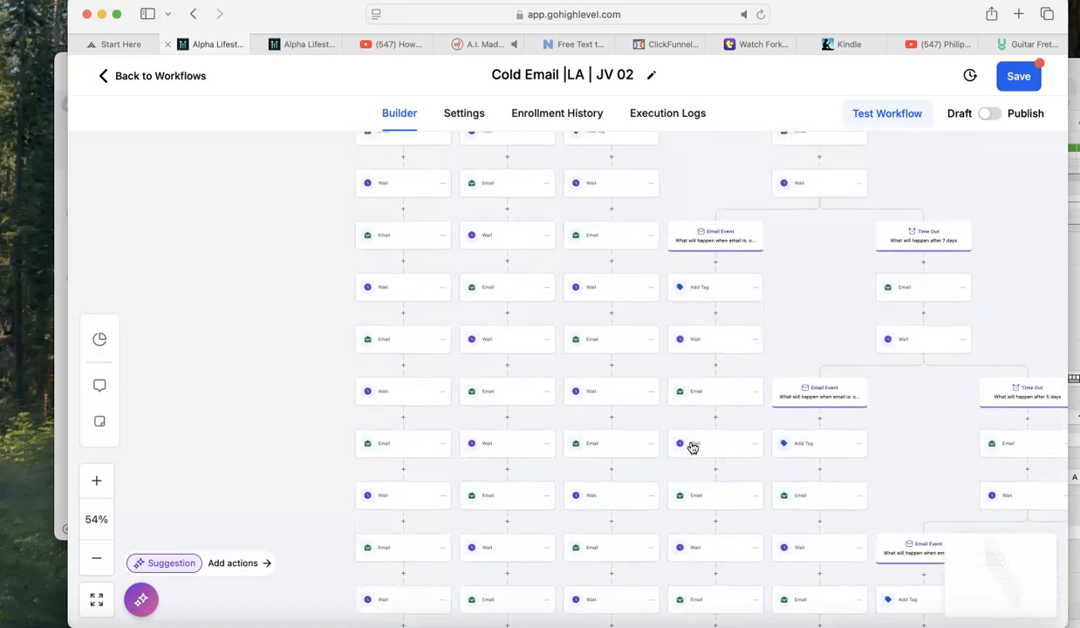
pyautogui.scroll(-8, 691, 448)
pyautogui.moveTo(492, 303); pyautogui.dragTo(453, 389)
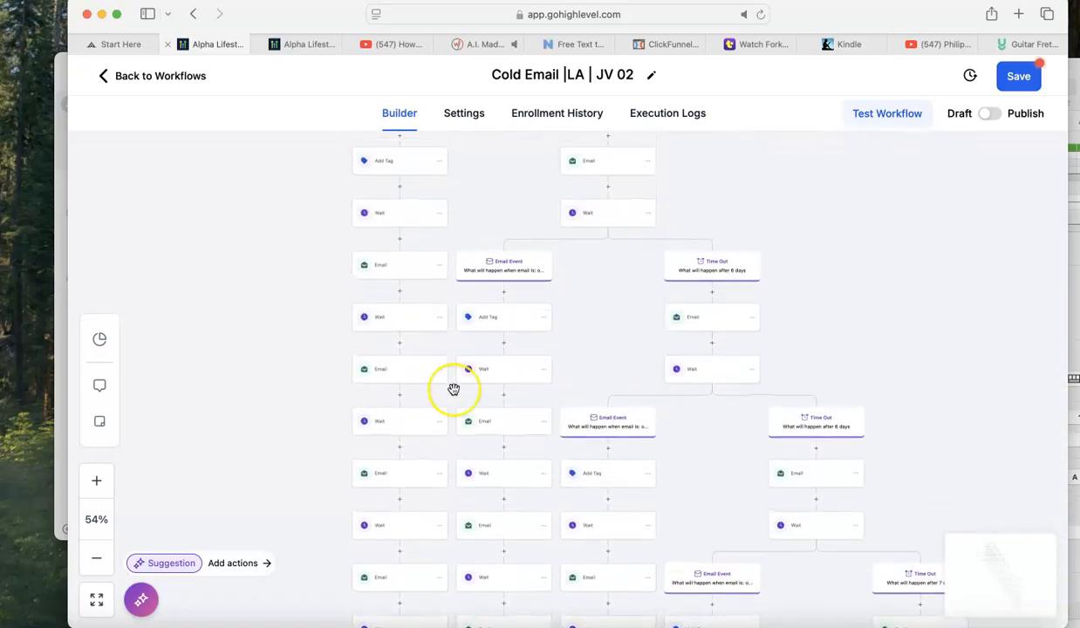
pyautogui.scroll(8, 454, 389)
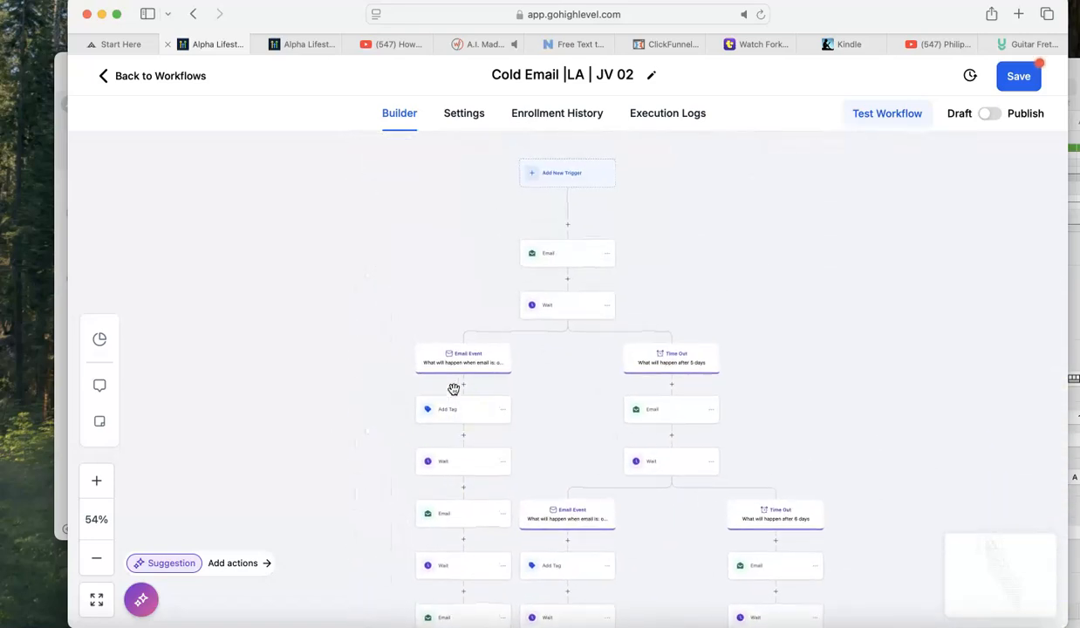
pyautogui.click(1019, 77)
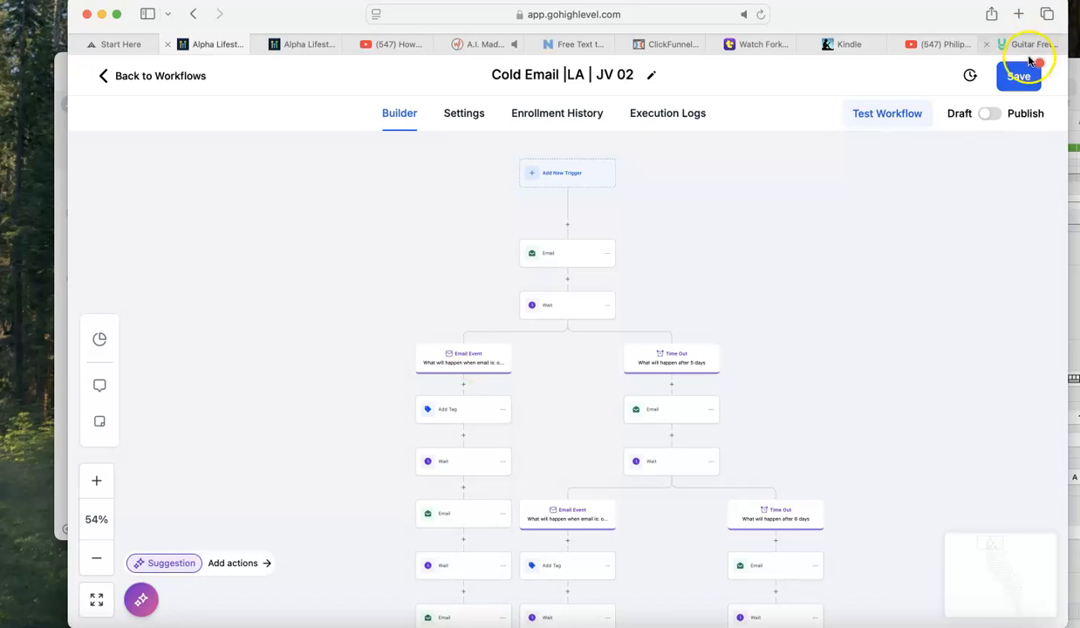